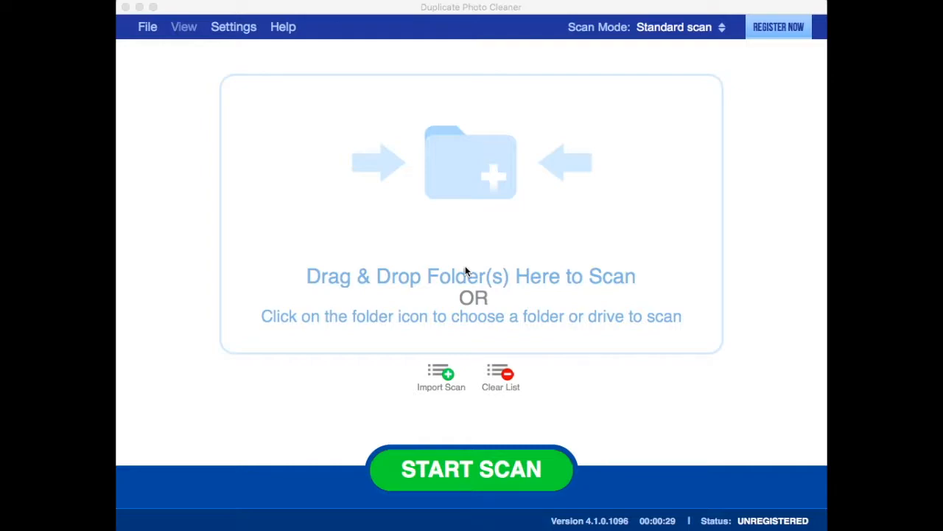
Switch the scan mode to Photos Scan and dismiss the mode explanation
left_click(718, 28)
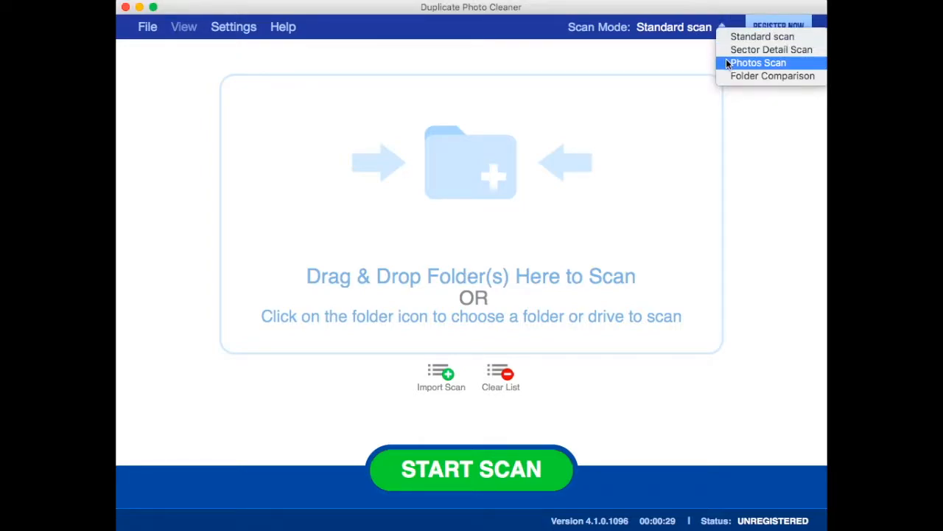
left_click(726, 63)
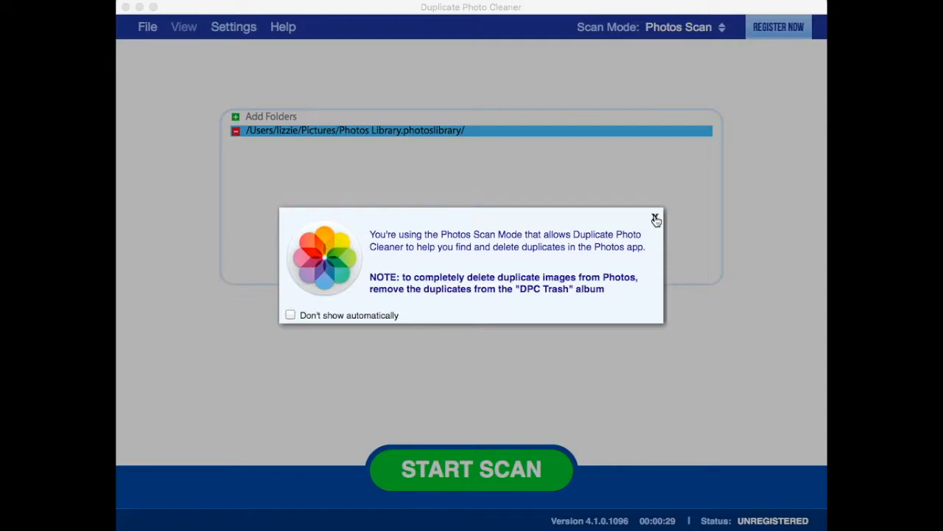
left_click(655, 218)
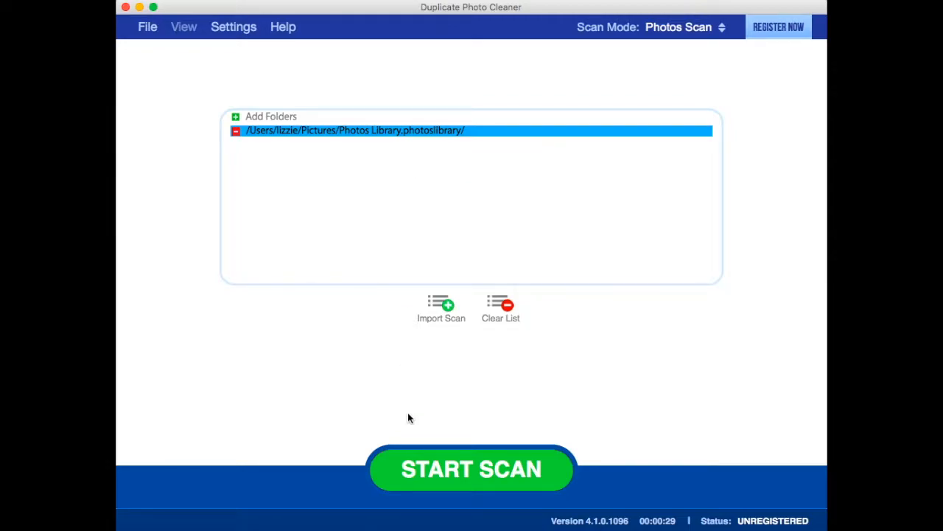
Run the Photos library scan to completion, finding 84 matches among 279 photos
left_click(425, 470)
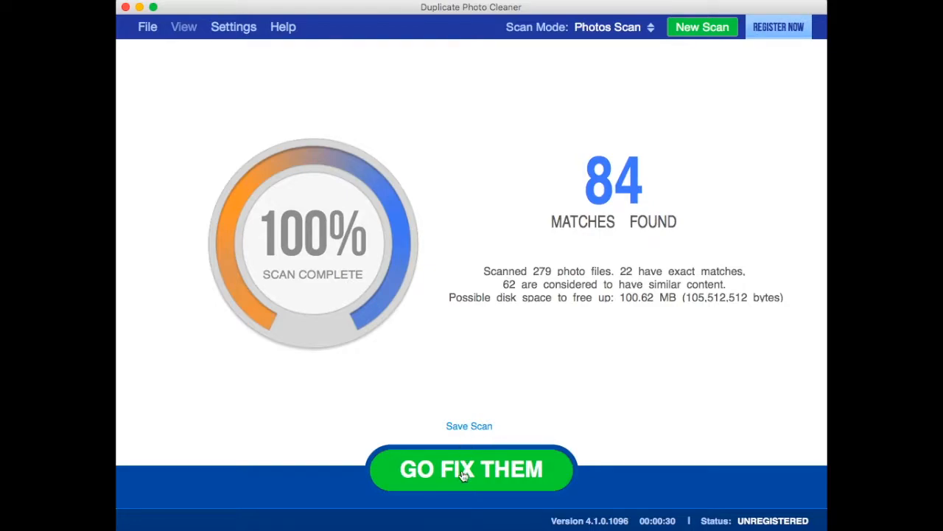
Review the 84 found matches and glance at the automatic Select Photos options without choosing one
left_click(465, 471)
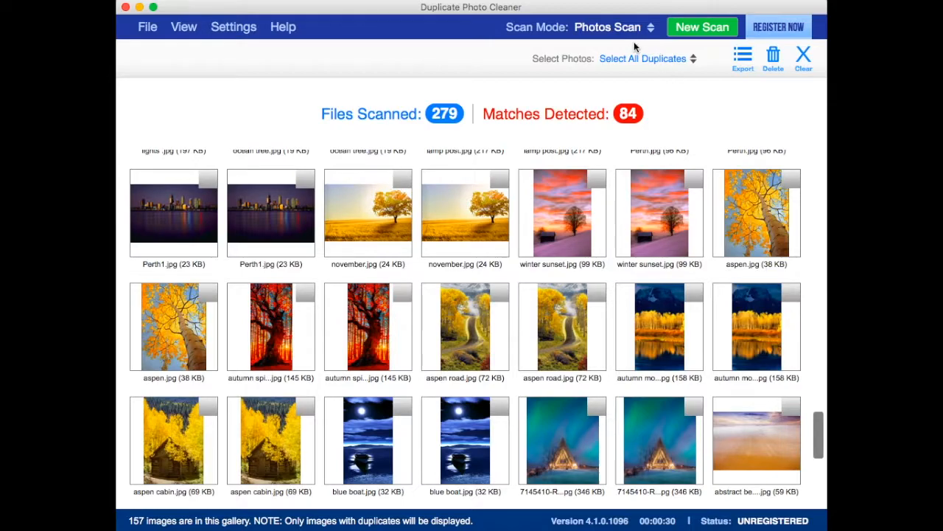
left_click(621, 63)
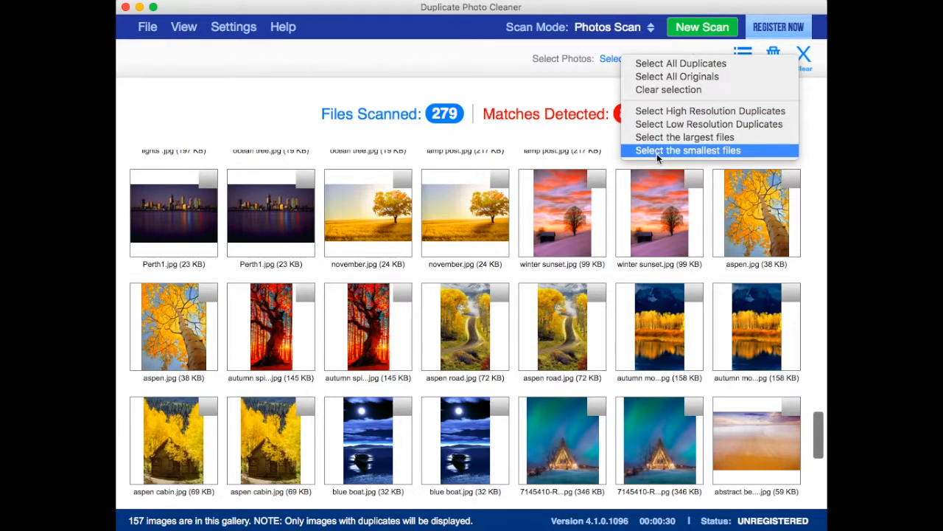
left_click(609, 62)
Check nine duplicate copies: winter sunset, november, aspen road, both autumn trees, blue boat, both cabins, Perth1
left_click(597, 178)
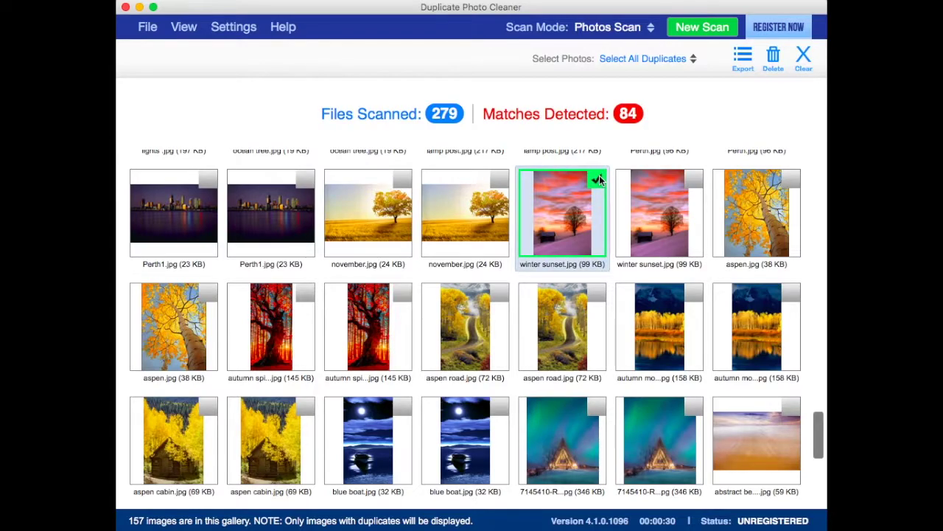
left_click(499, 179)
left_click(597, 294)
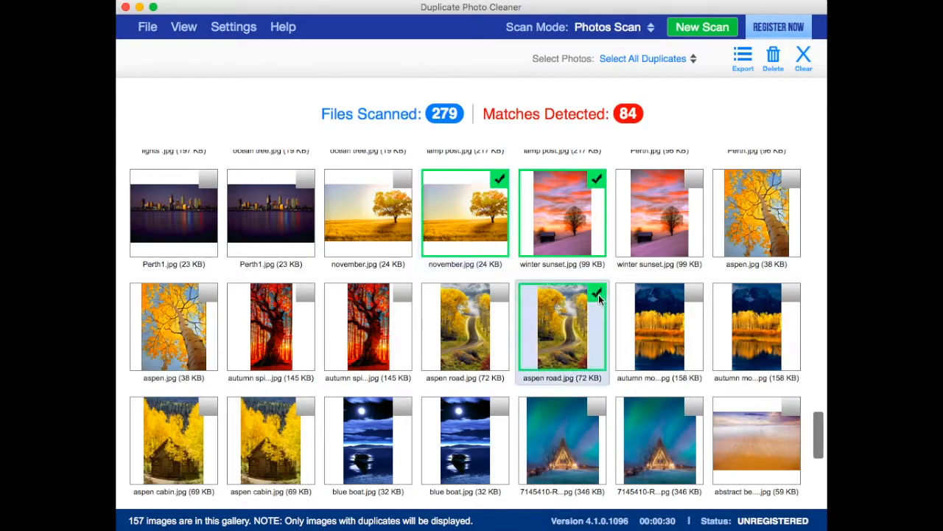
left_click(402, 294)
left_click(402, 407)
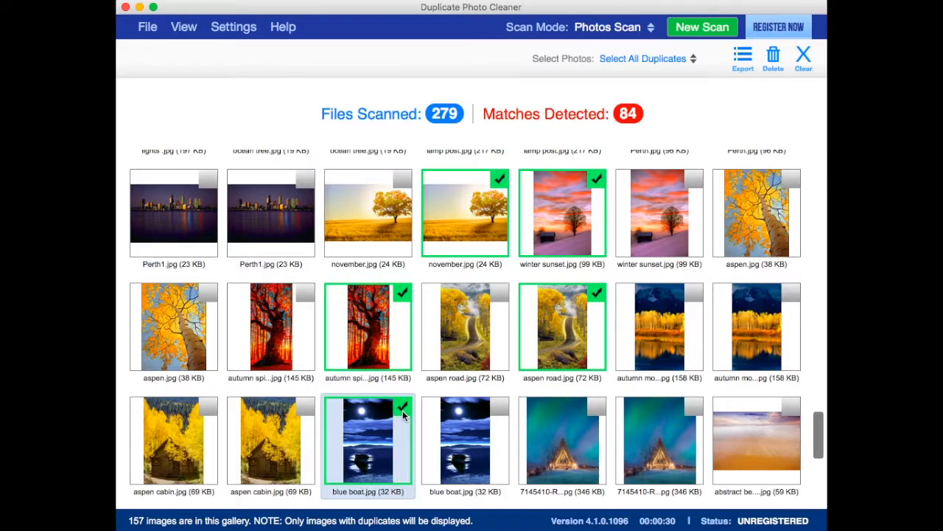
left_click(597, 407)
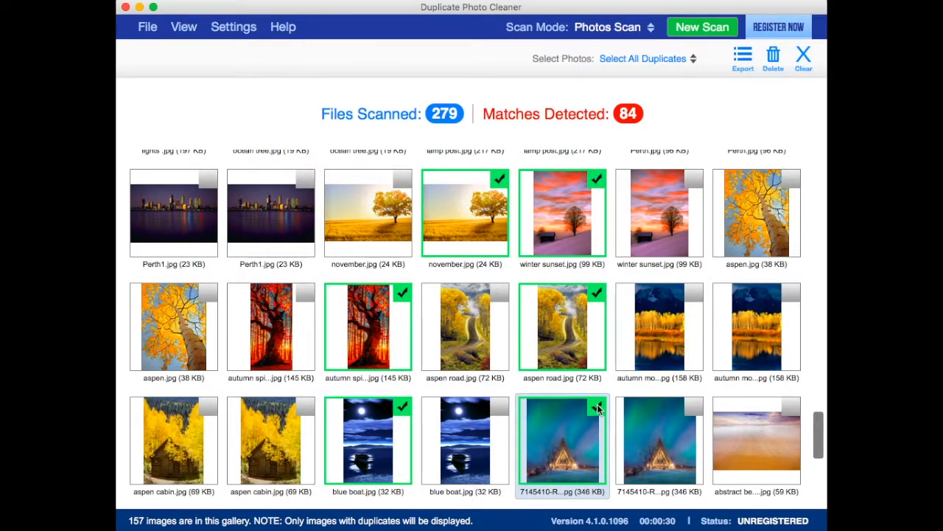
left_click(305, 407)
left_click(307, 294)
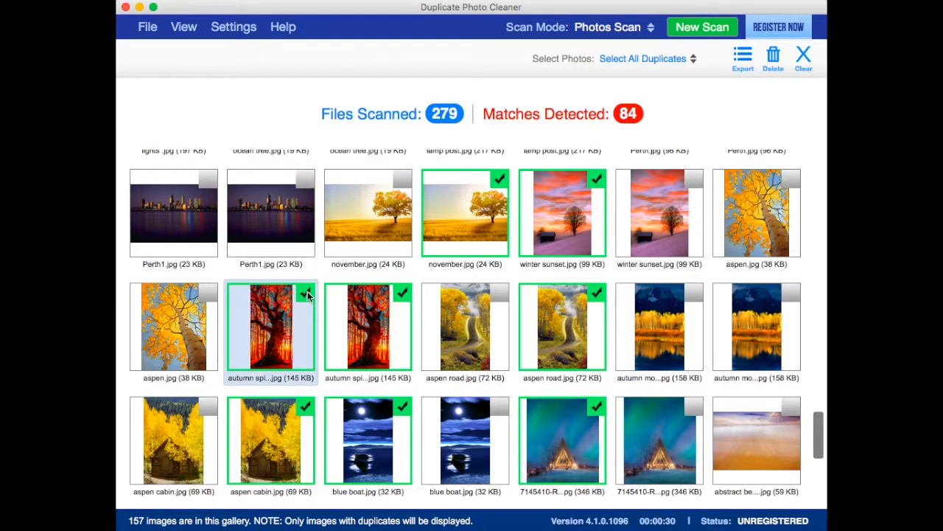
left_click(306, 179)
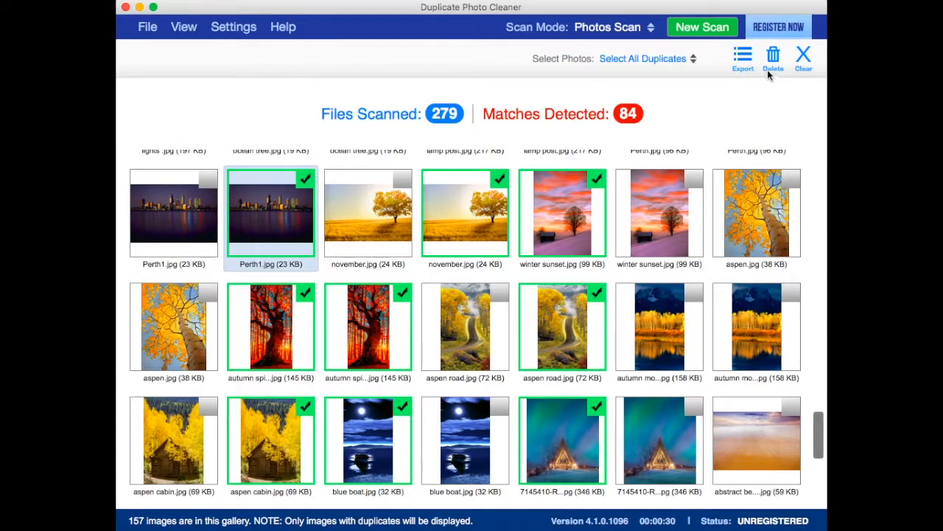
Delete the checked duplicates, confirming they be moved to the DPC Trash album
left_click(773, 59)
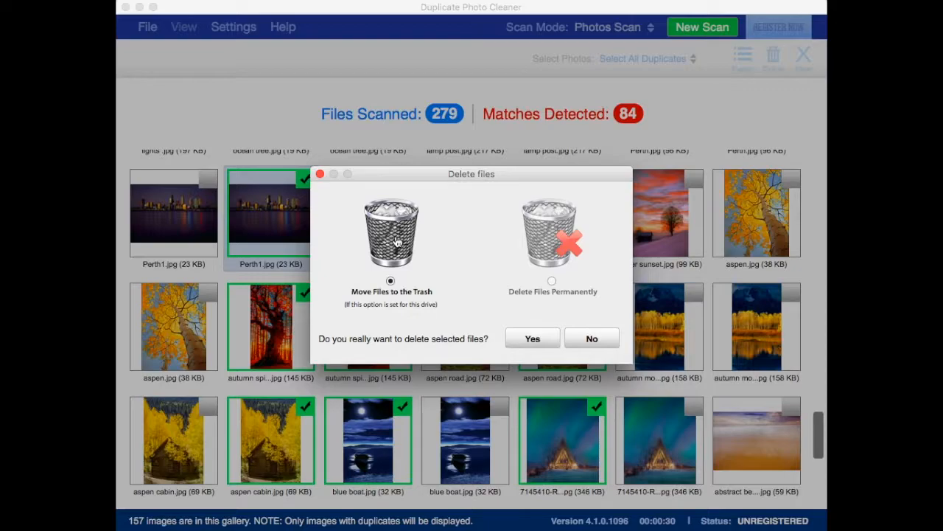
left_click(532, 340)
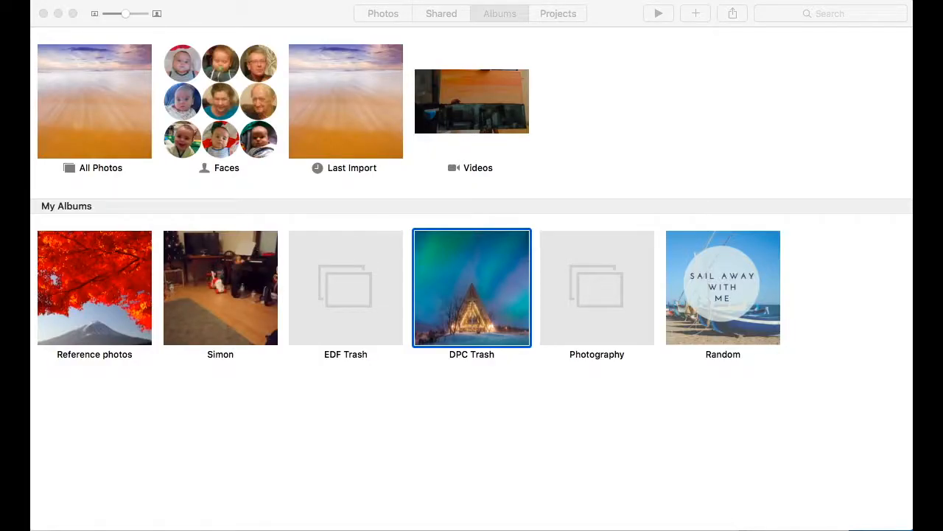
In Photos, select all nine photos in the DPC Trash album and delete them
double_click(481, 328)
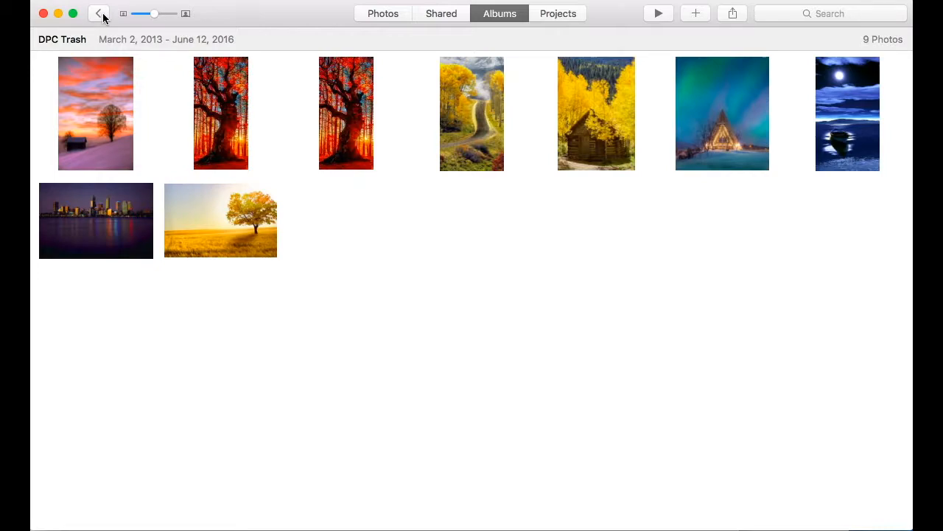
key("super+a")
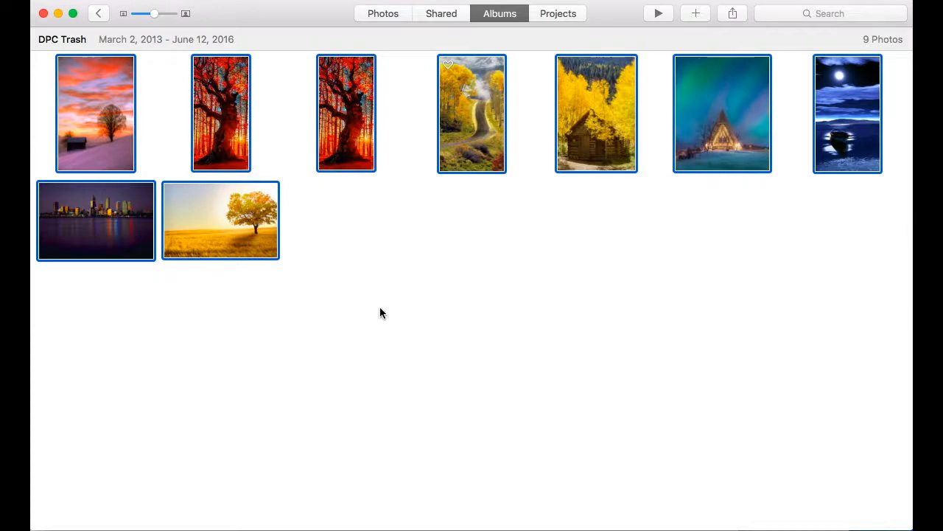
mouse_move(472, 113)
right_click(482, 140)
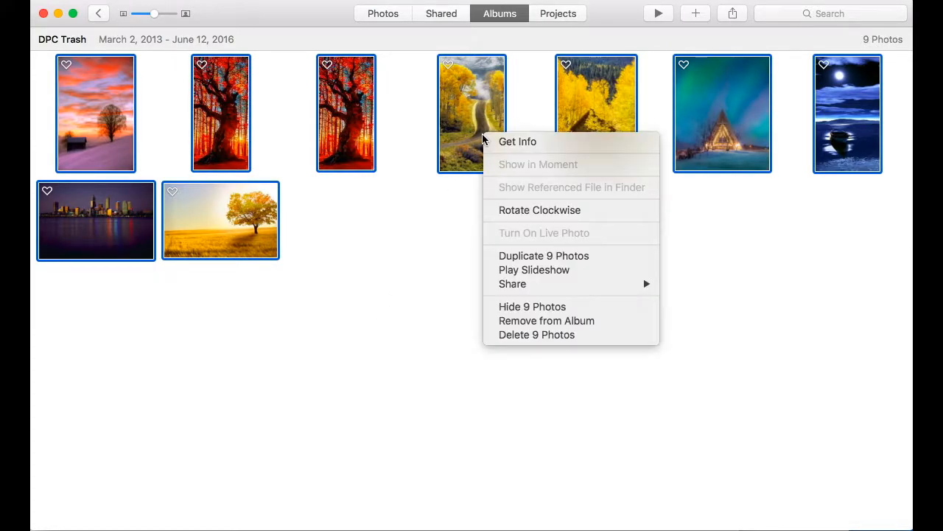
left_click(398, 219)
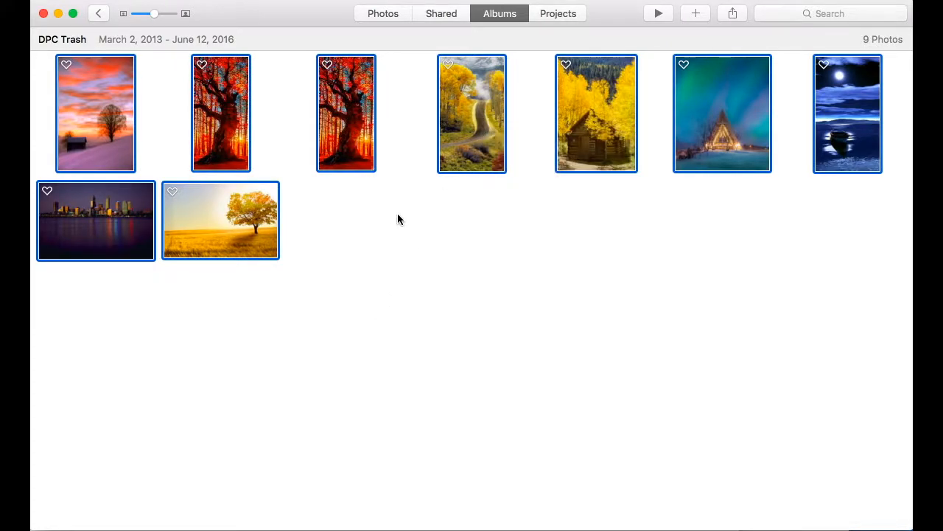
key("Delete")
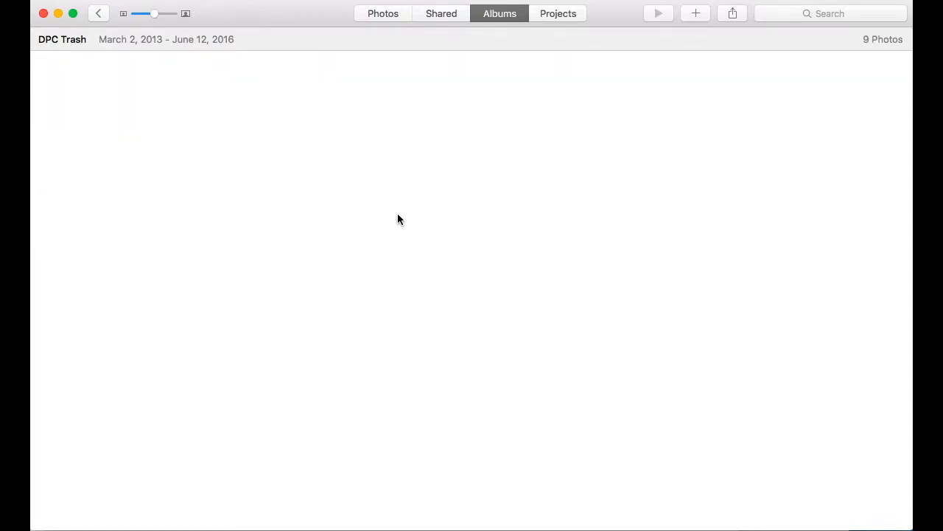